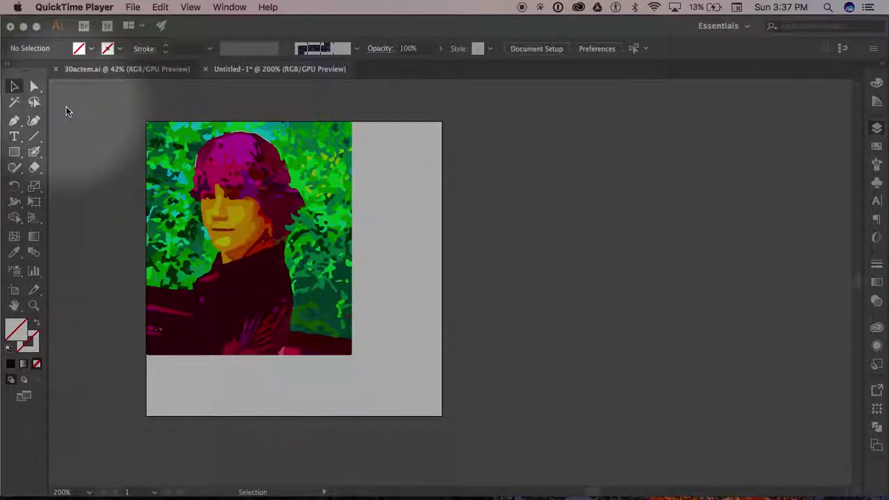
- Select all of the posterized portrait artwork in Untitled-1 and copy it
left_click(111, 129)
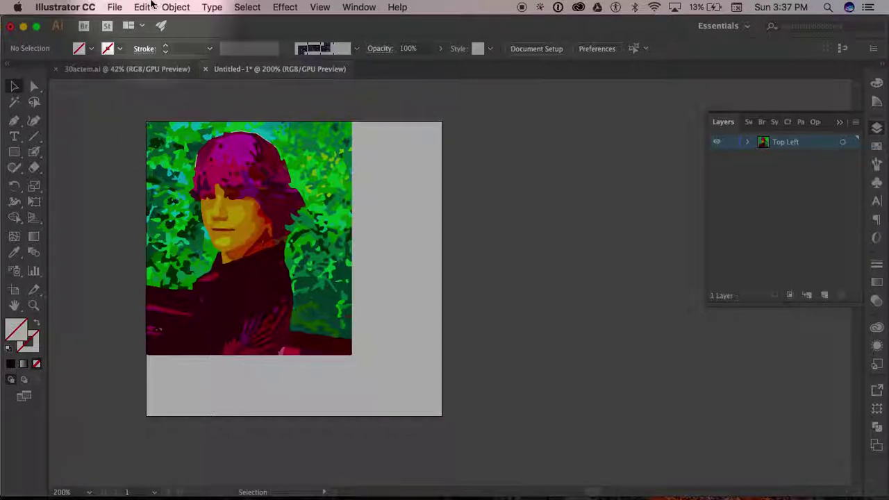
left_click(247, 7)
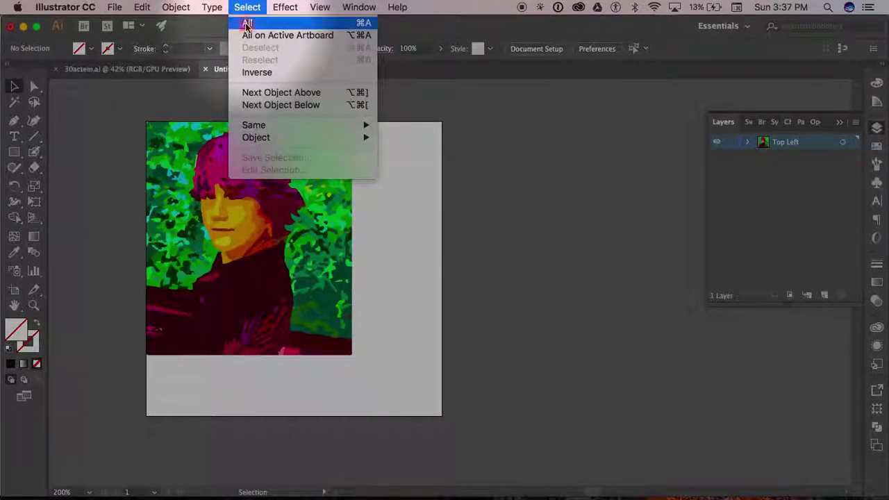
left_click(246, 22)
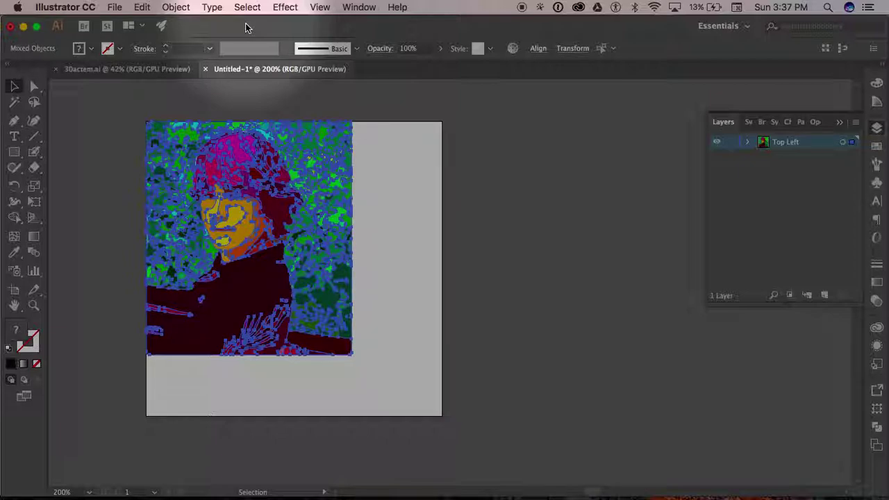
left_click(142, 7)
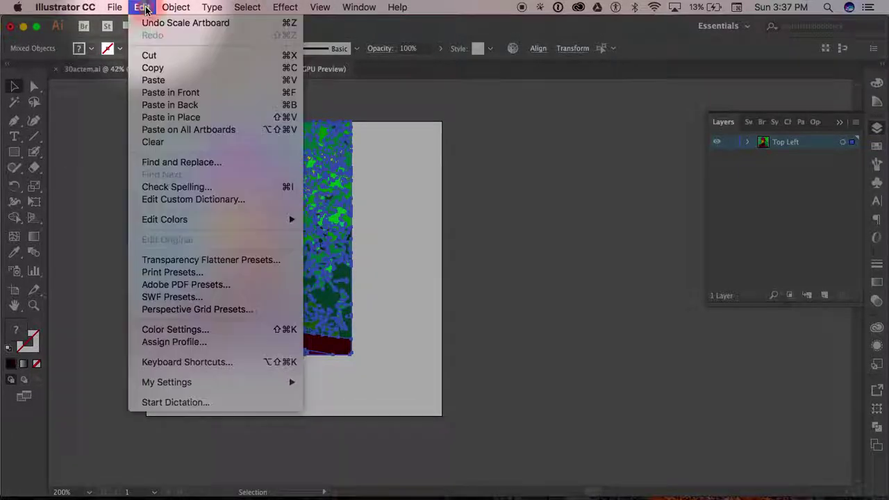
left_click(147, 67)
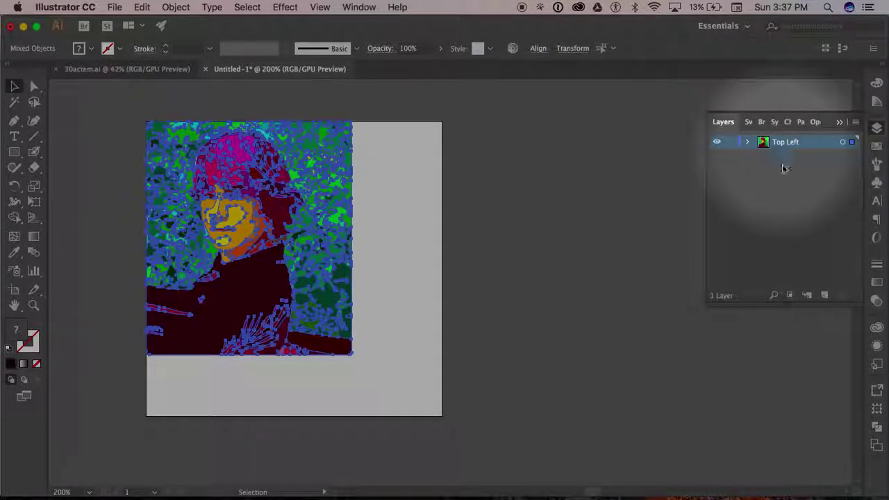
- Create a second layer above Top Left and rename it Top Right
left_click(824, 295)
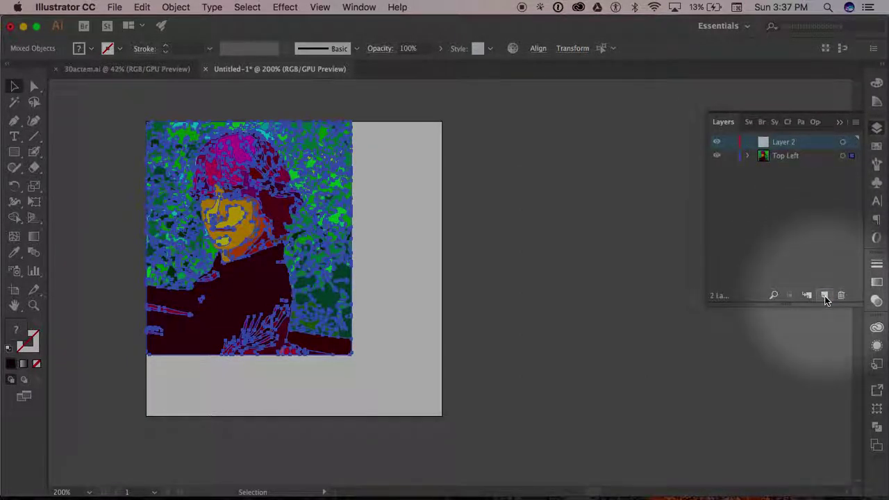
left_click(785, 143)
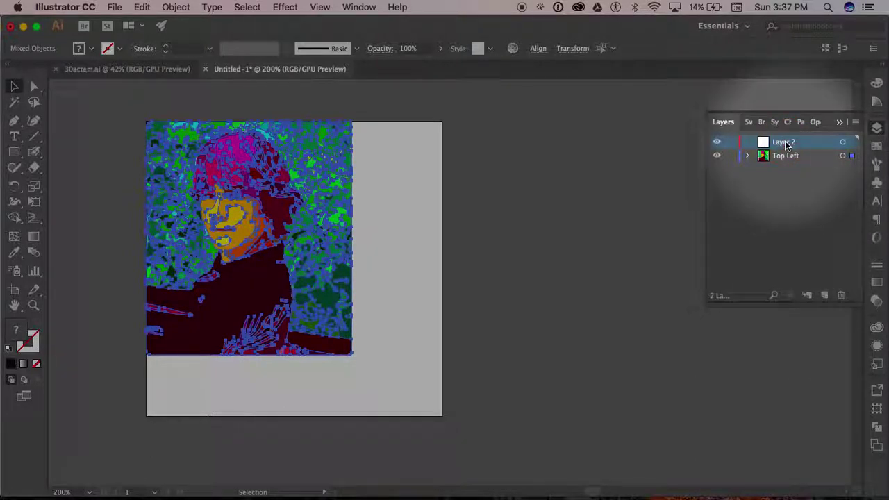
double_click(782, 143)
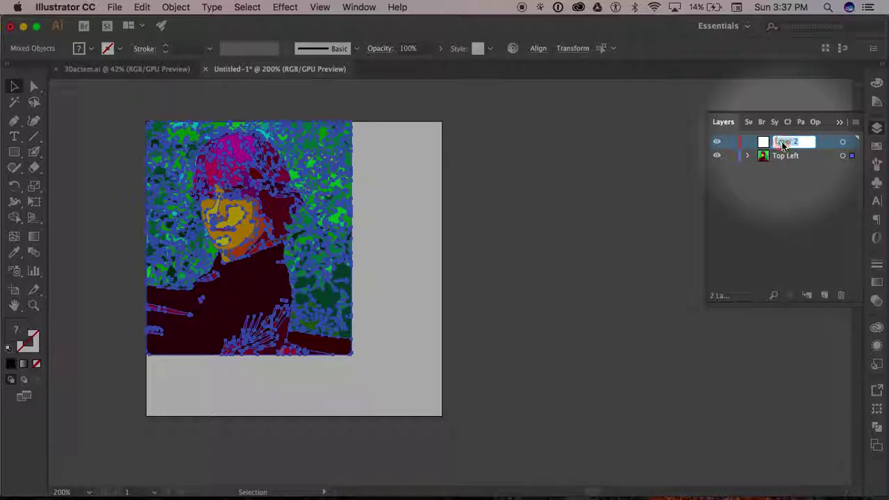
left_click(783, 144)
double_click(798, 141)
type("Top Right")
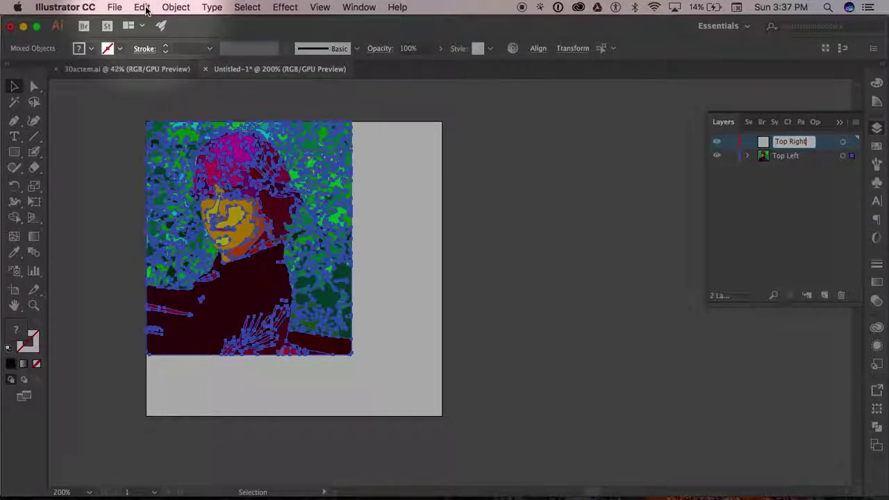
left_click(143, 7)
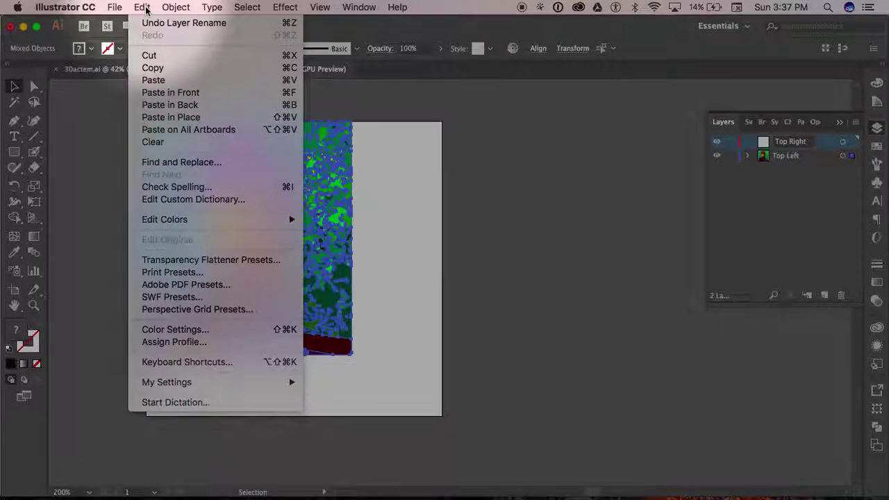
- Copy the portrait, make Top Right the active layer, and paste the portrait onto it
left_click(151, 70)
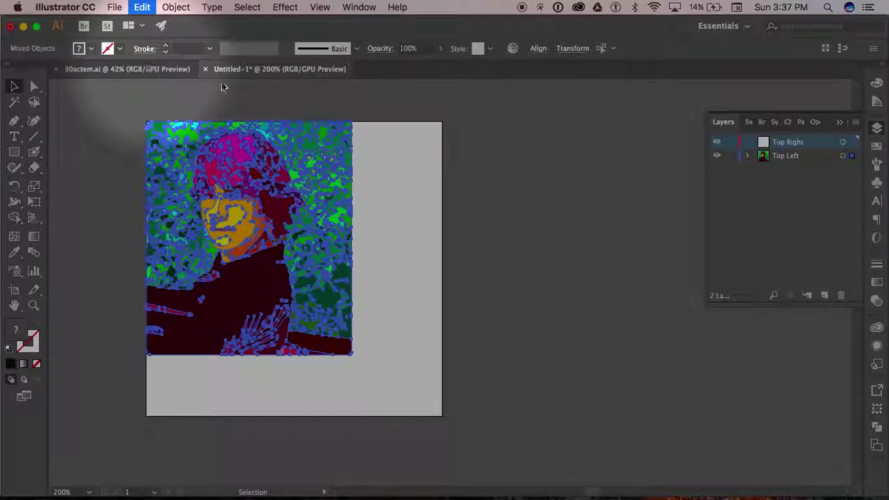
left_click(785, 155)
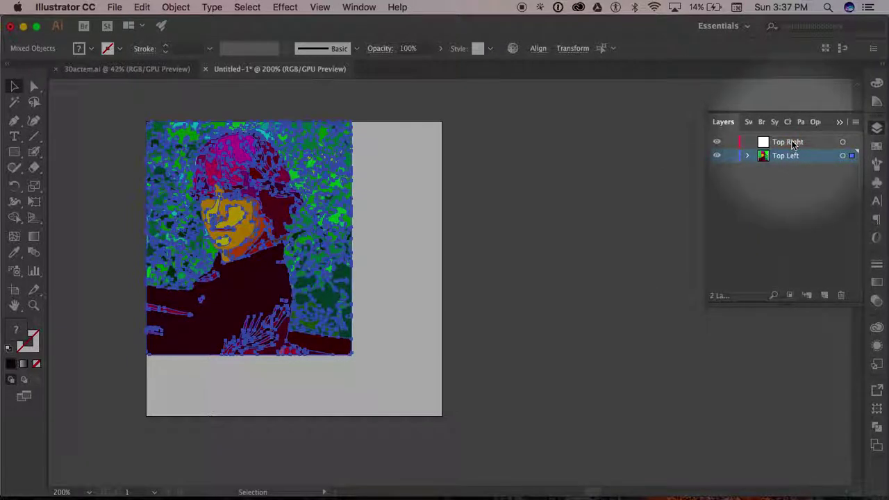
left_click(789, 144)
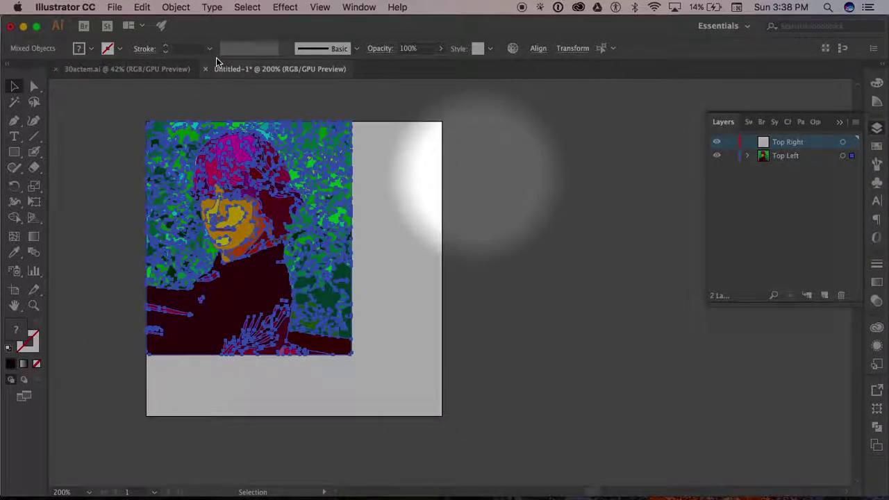
left_click(143, 7)
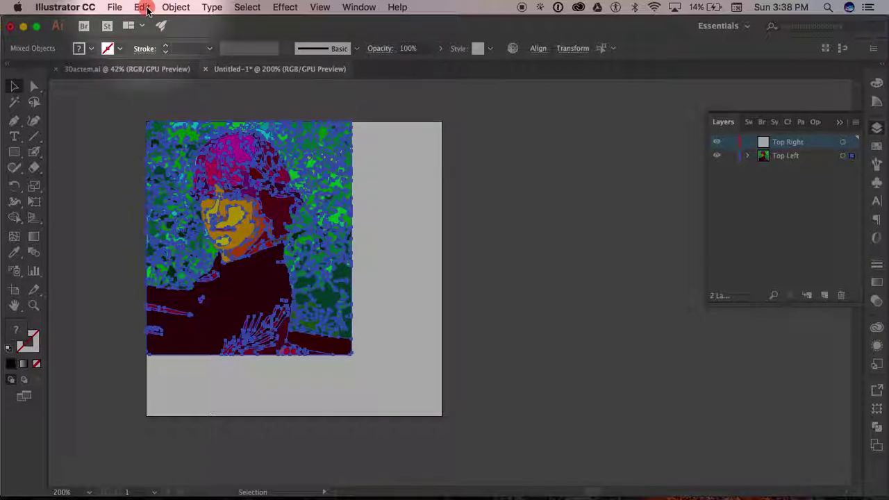
left_click(143, 7)
left_click(143, 7)
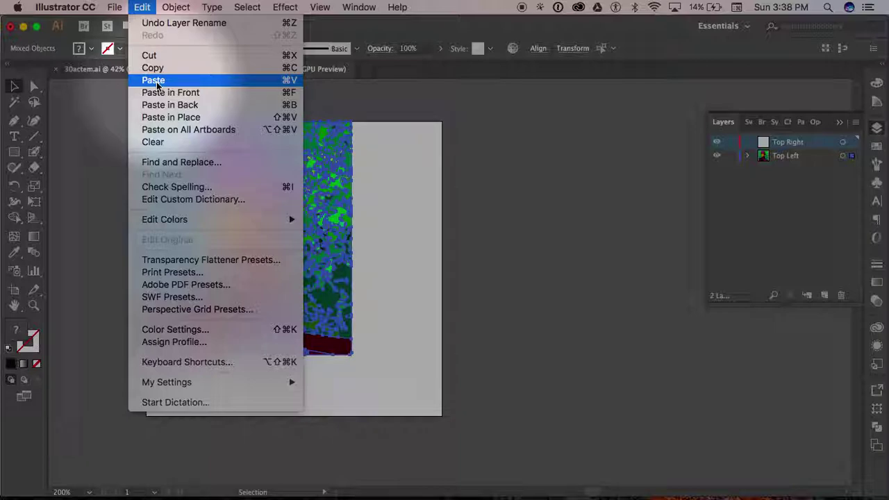
left_click(157, 82)
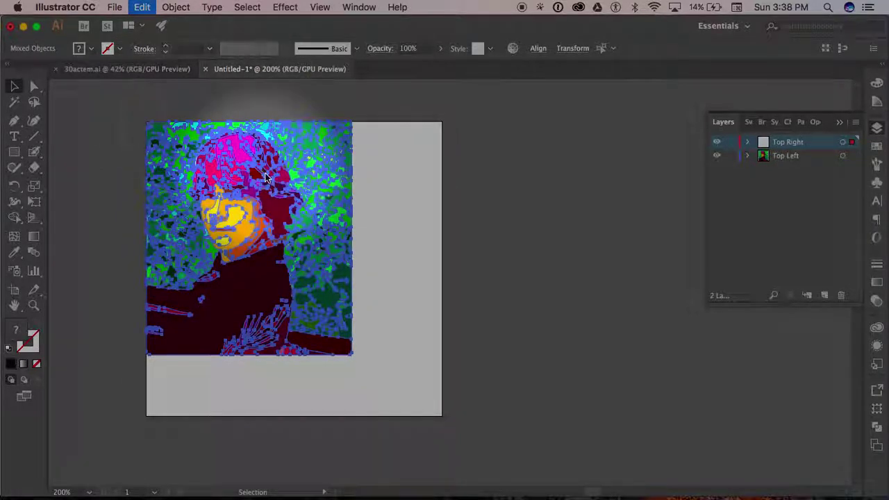
key("ctrl+v")
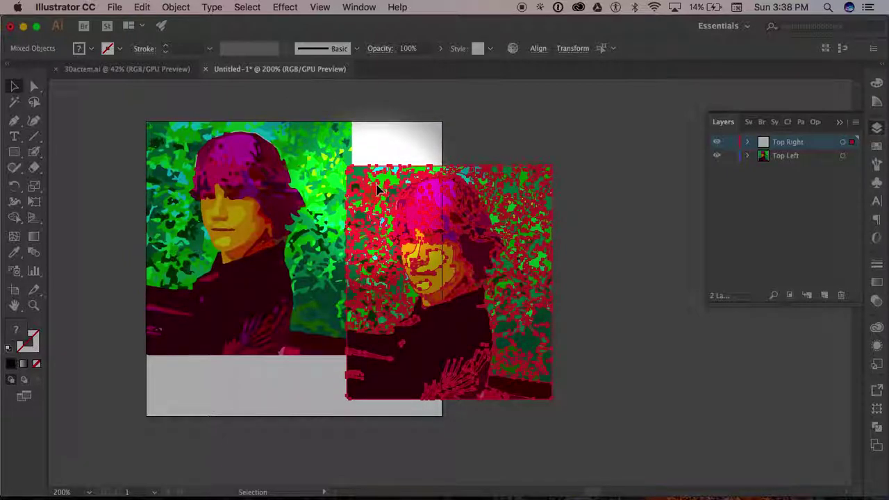
- Drag the Top Right copy beside the original so their top edges line up
mouse_move(386, 165)
left_mouse_down()
mouse_move(378, 151)
mouse_move(380, 159)
left_mouse_up()
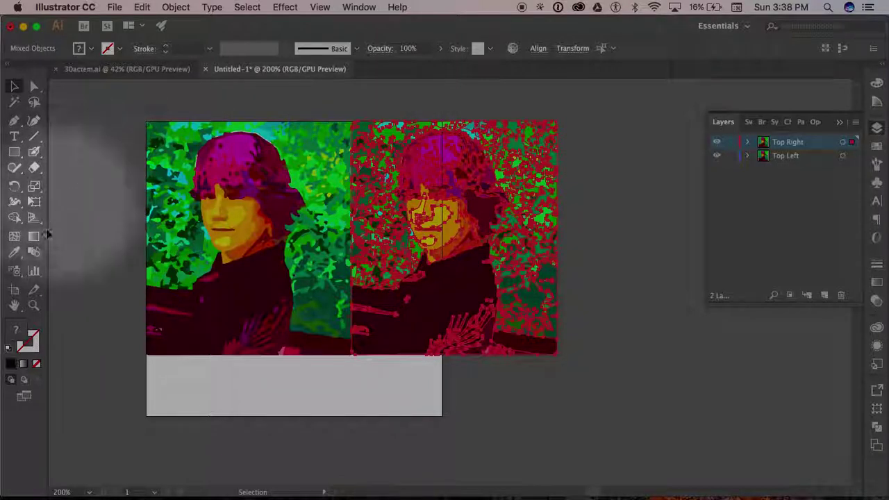
- Widen the artboard to 4.39 in so it spans both side-by-side portraits
left_click(14, 291)
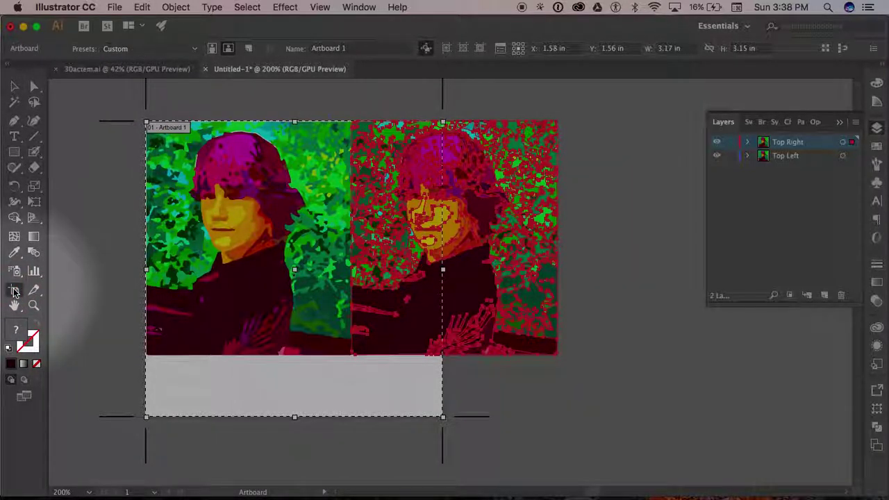
left_click_drag(442, 271, 559, 268)
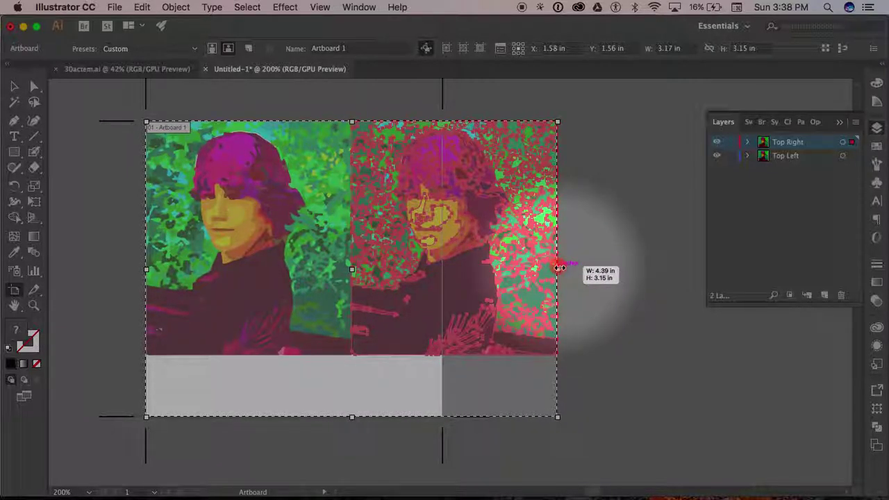
left_click_drag(559, 267, 559, 267)
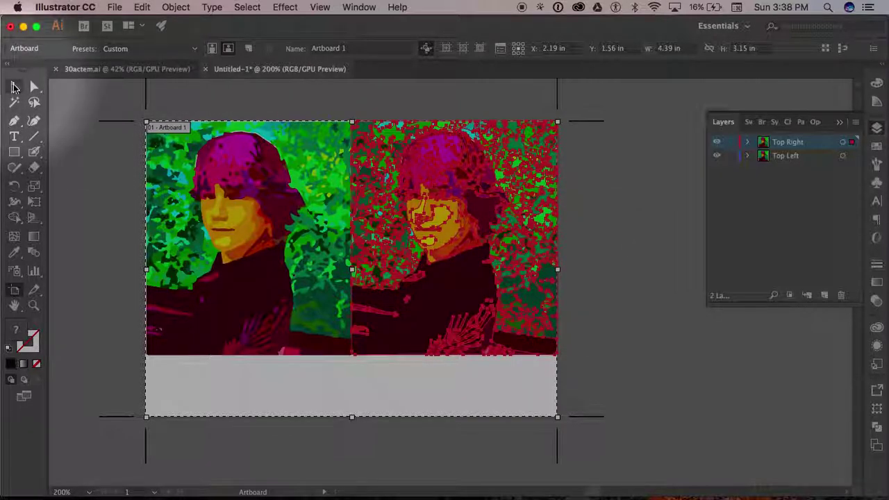
left_click(14, 86)
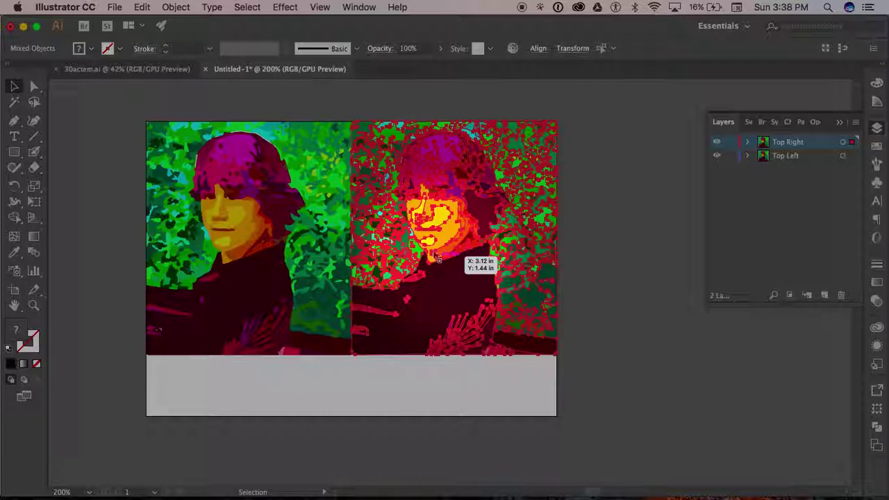
left_click(825, 297)
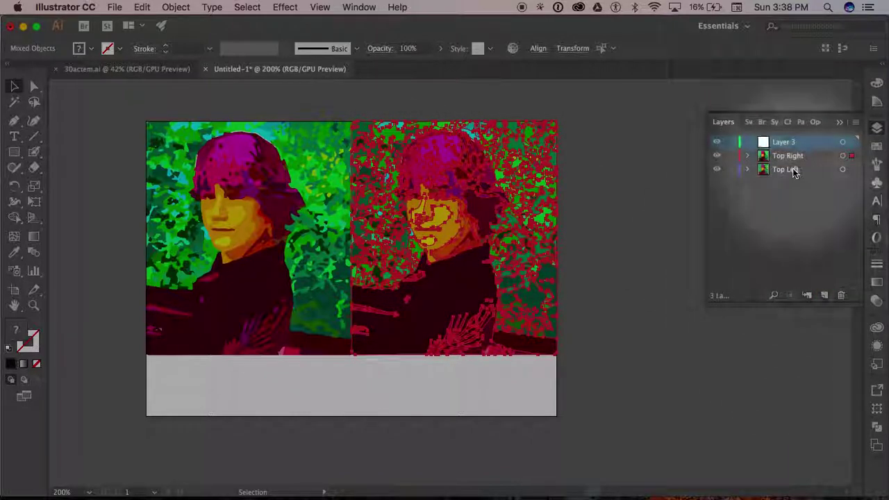
- Rename the new Layer 3 at the top of the stack to Bottom Left
double_click(787, 142)
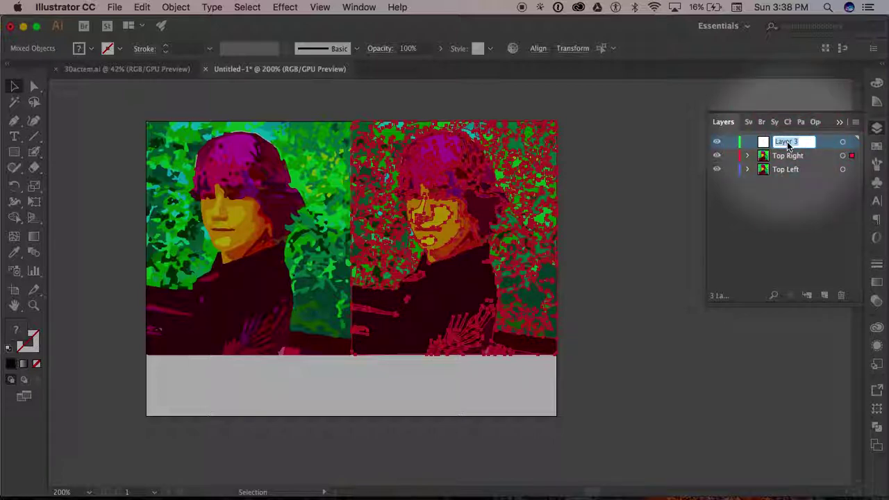
type("Bottom")
type(" Li")
key("Return")
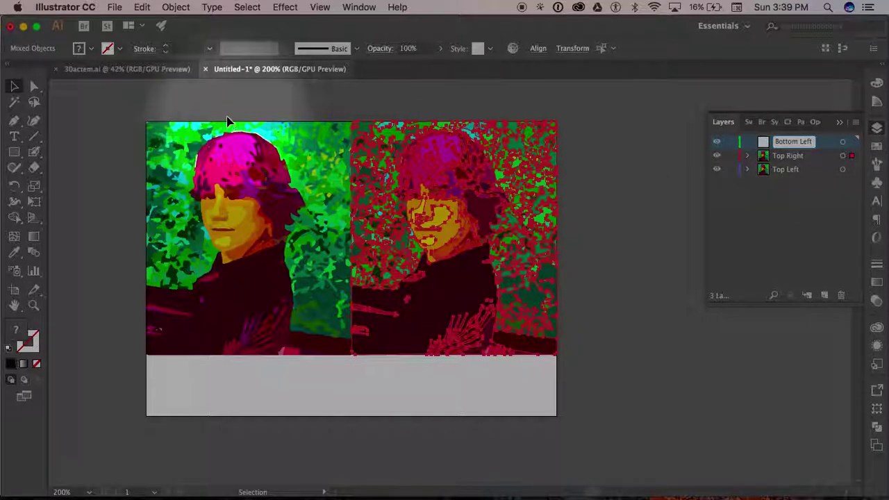
left_click(825, 146)
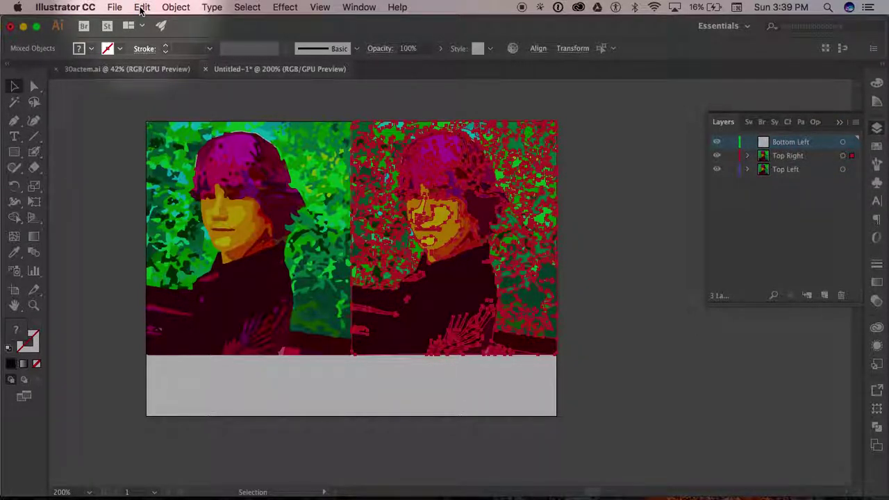
left_click(142, 8)
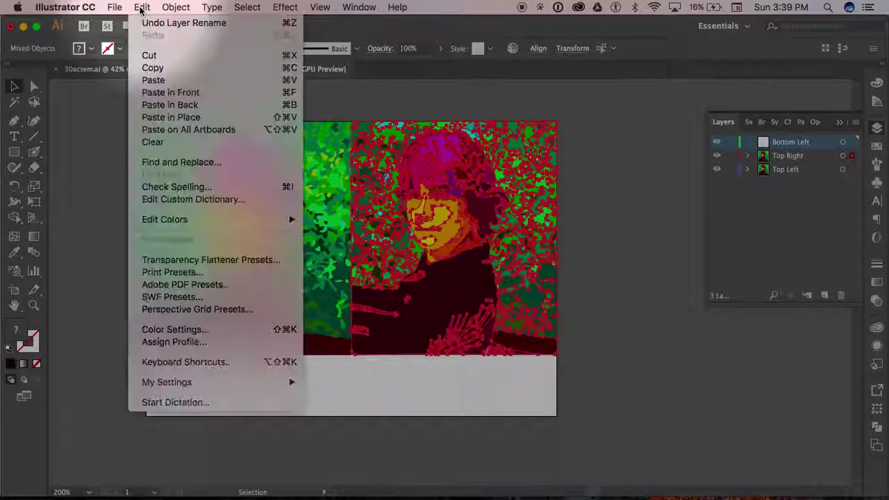
- Paste a third portrait onto Bottom Left and place it directly beneath the original, left edges aligned
left_click(157, 82)
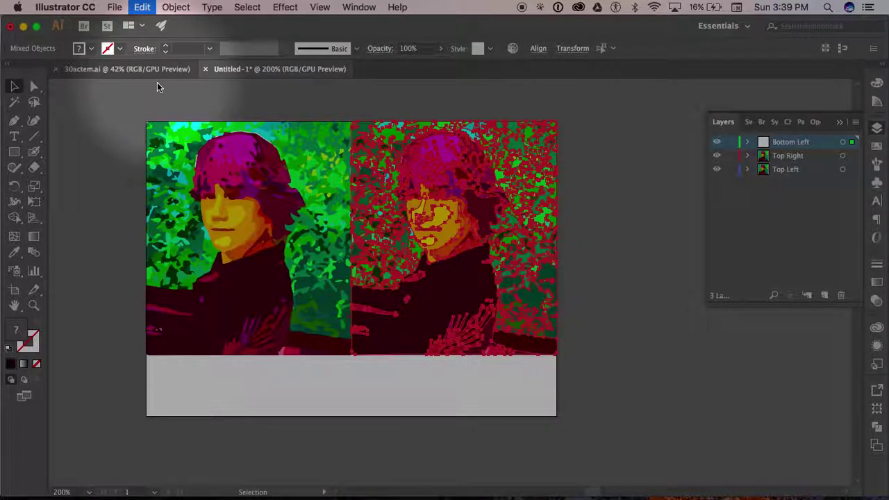
key("super+v")
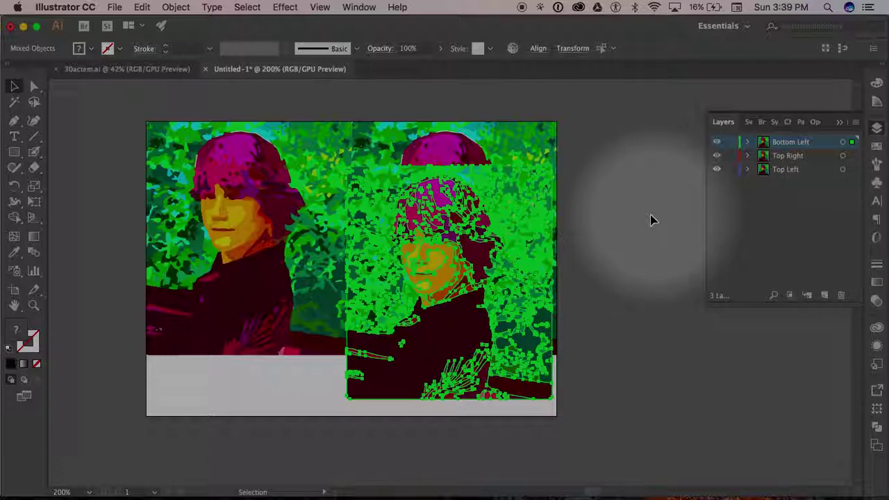
scroll(651, 220, "down", 5)
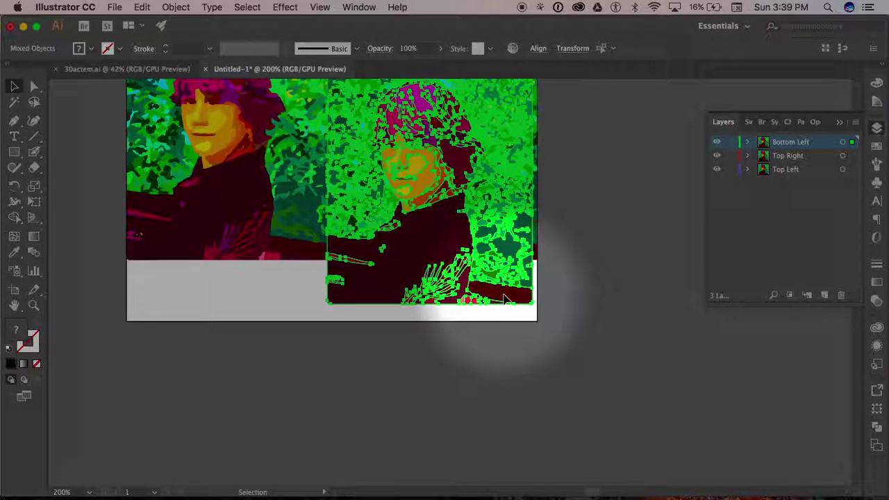
left_click(274, 422)
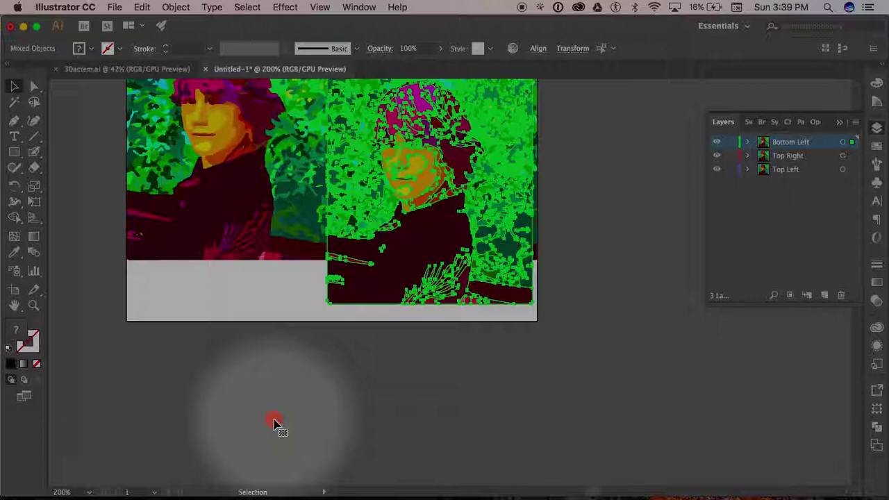
left_click_drag(274, 422, 274, 422)
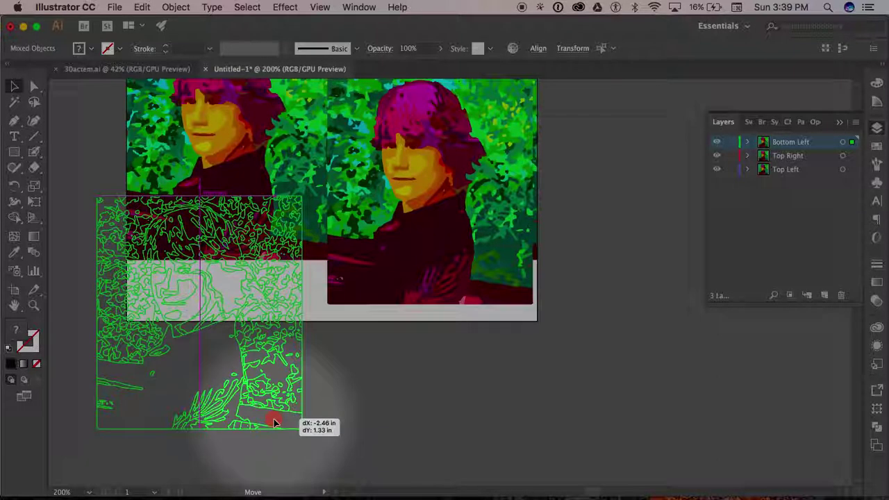
left_click_drag(301, 452, 304, 484)
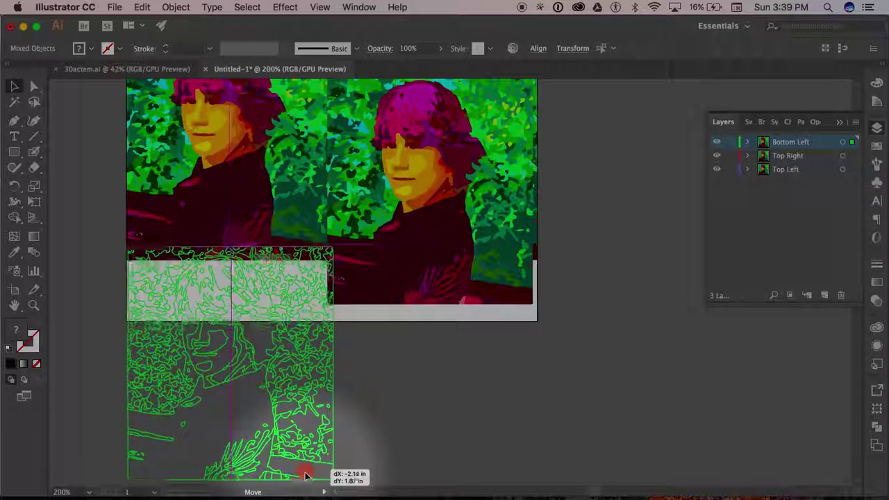
left_click_drag(304, 484, 307, 489)
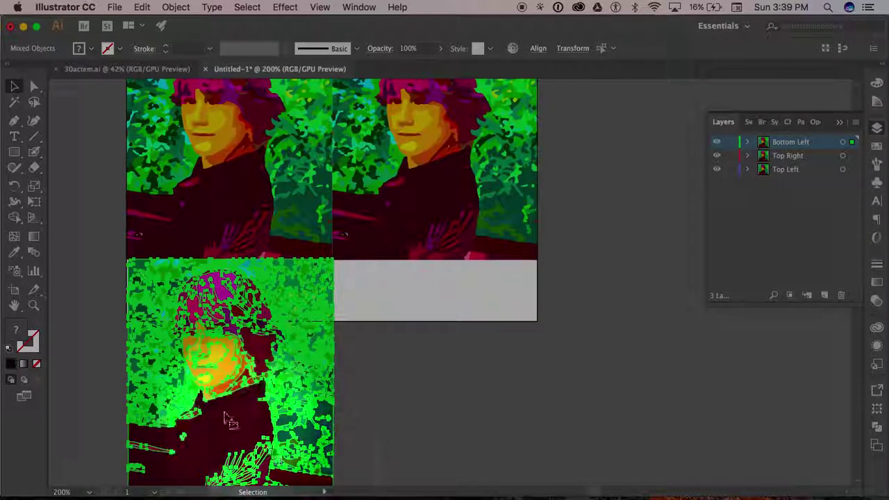
- Stretch the artboard down to 4.39 × 6.06 in to enclose the bottom-left portrait
left_click(15, 295)
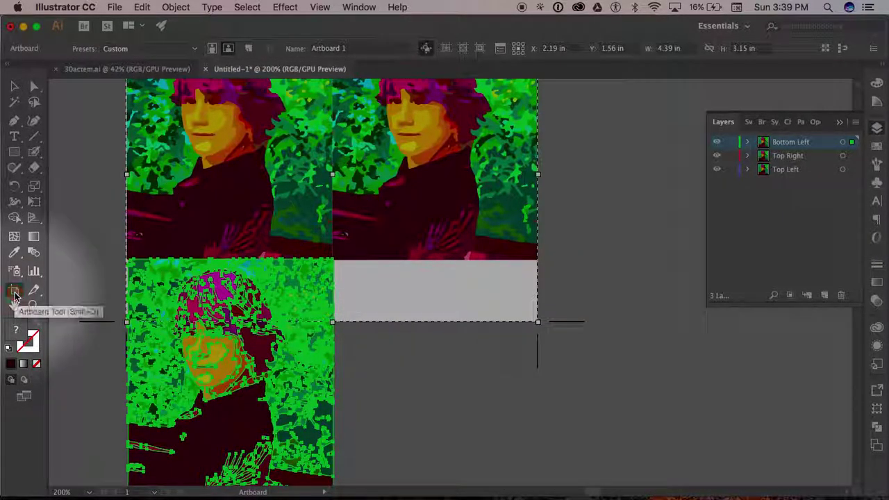
left_click_drag(425, 297, 410, 327)
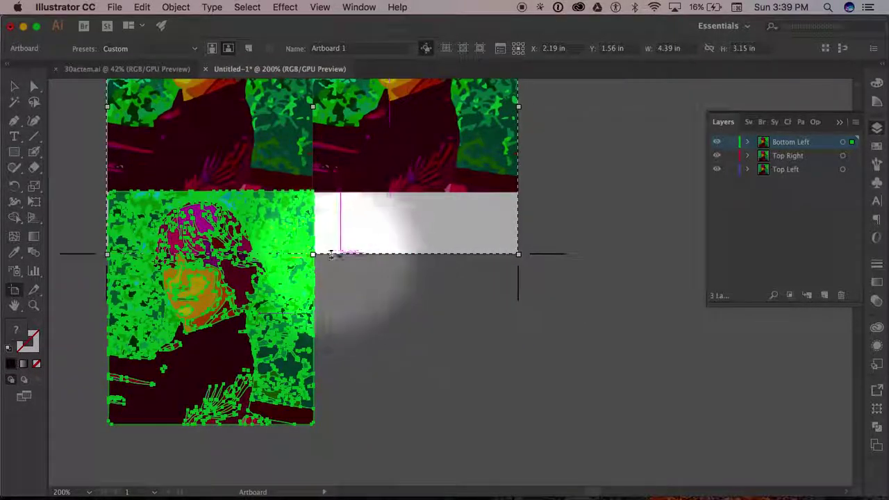
left_click_drag(313, 254, 313, 425)
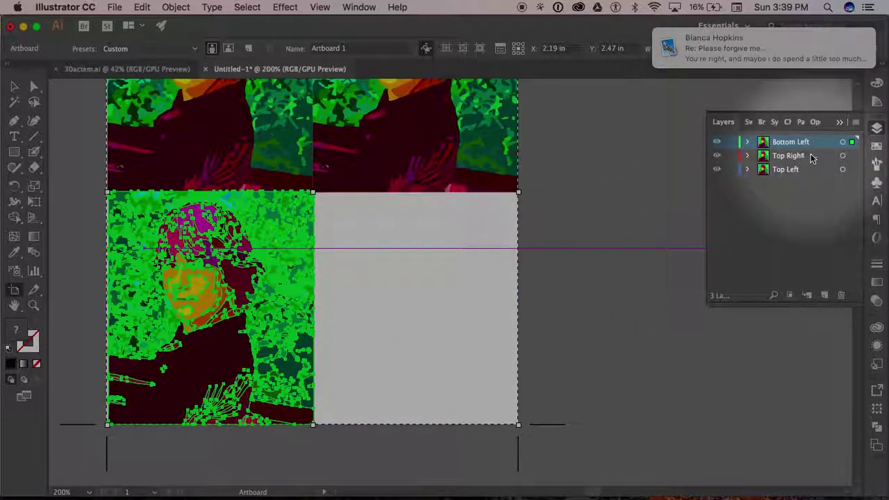
- Add a fourth layer at the top of the stack and name it Bottom Right
left_click(825, 296)
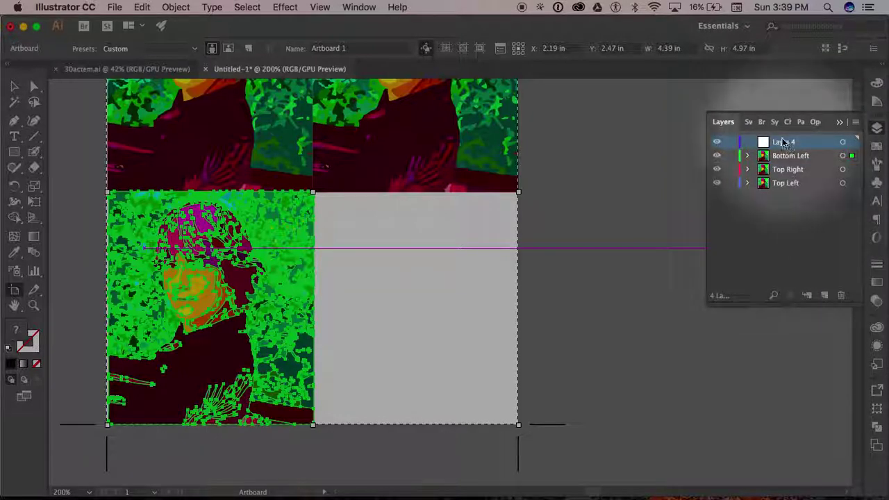
double_click(783, 142)
type("Bottom Right")
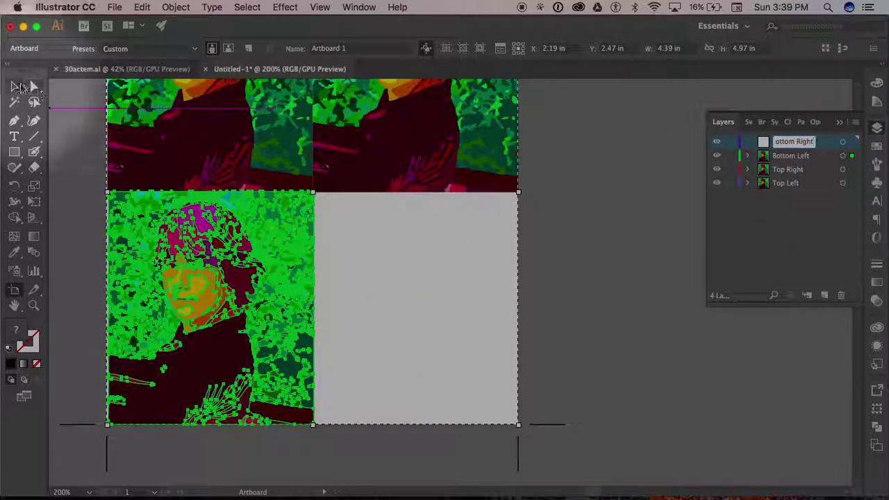
left_click(15, 87)
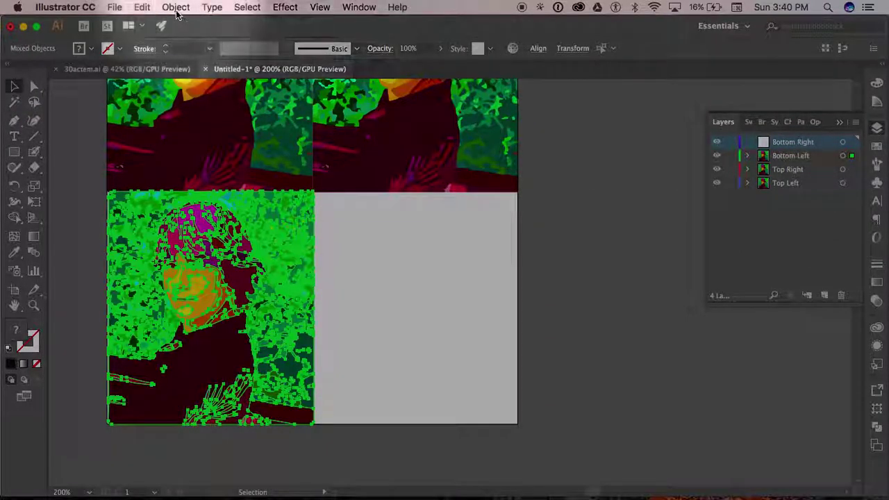
- Paste the fourth portrait onto Bottom Right, move it into the bottom-right quadrant, and realign the bottom-left copy
left_click(142, 7)
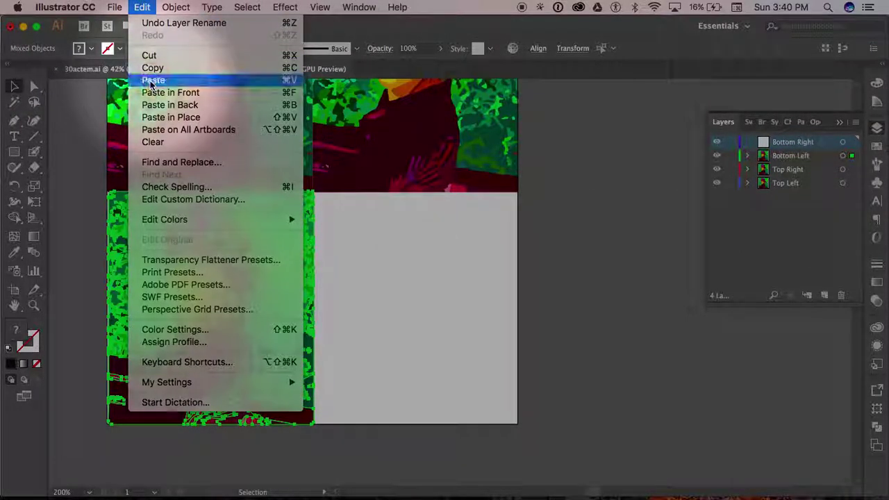
left_click(151, 81)
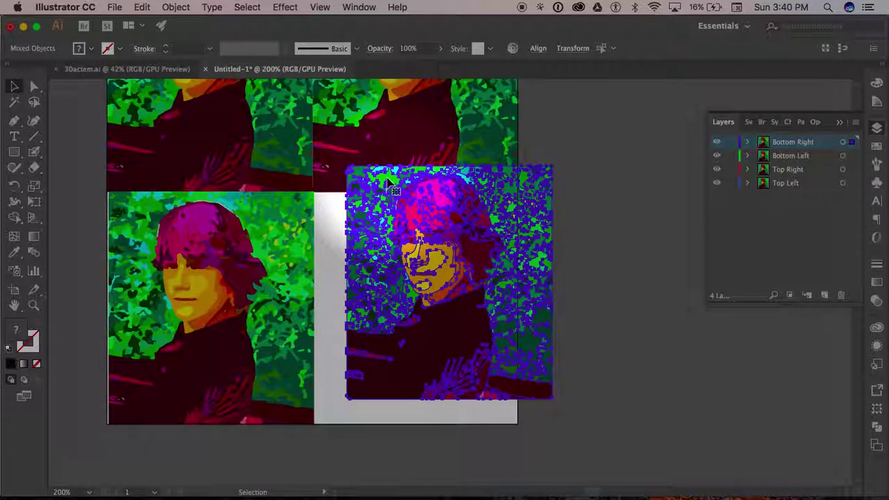
left_click_drag(384, 186, 356, 208)
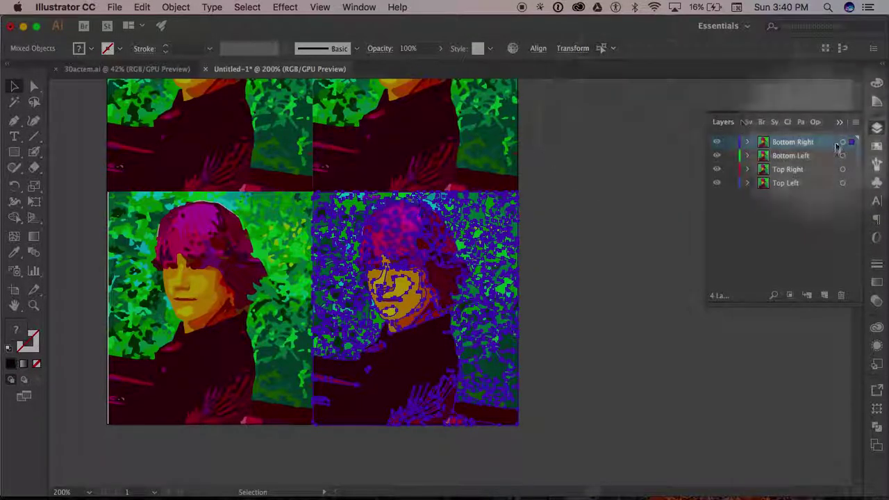
left_click(812, 155)
left_click_drag(362, 208, 244, 278)
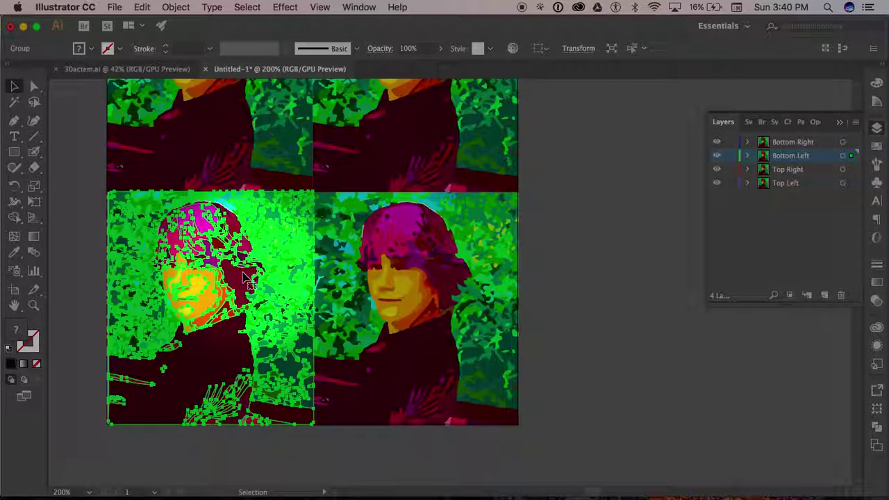
- Nudge the bottom-left portrait one step left, deselect, and hide the Top Left layer
key("Left")
left_click(544, 297)
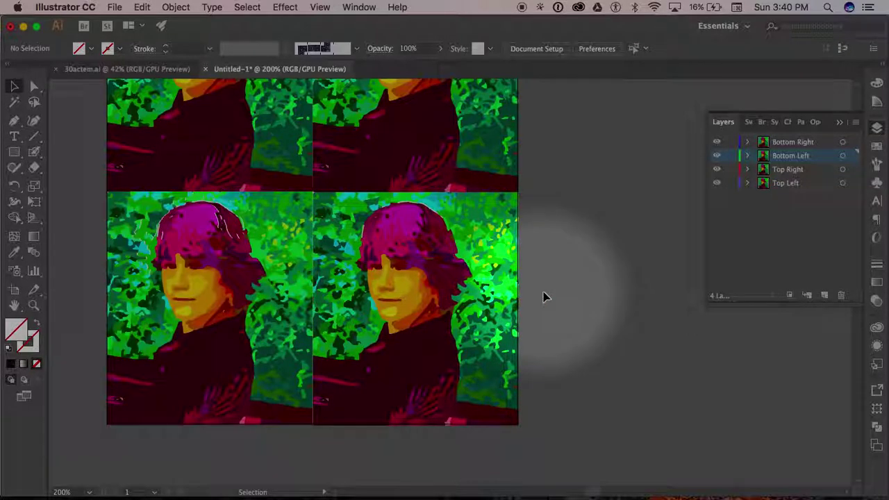
scroll(543, 297, "up", 4)
scroll(544, 297, "up", 1)
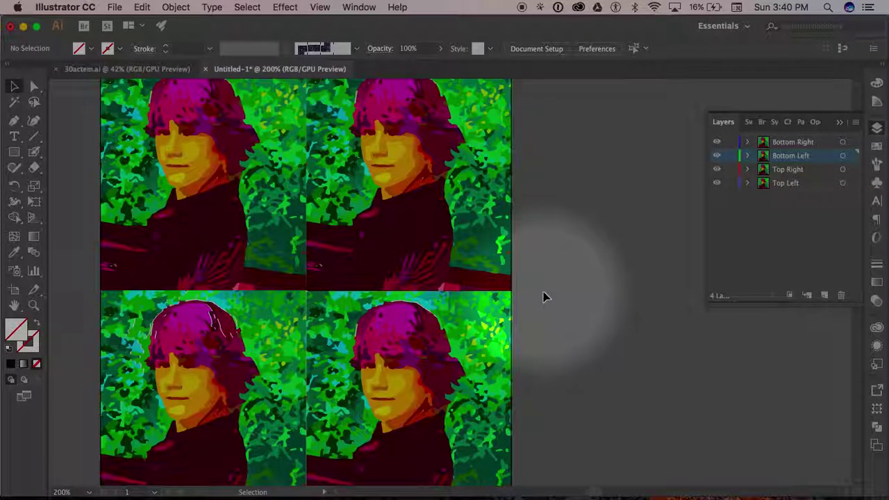
left_click(717, 184)
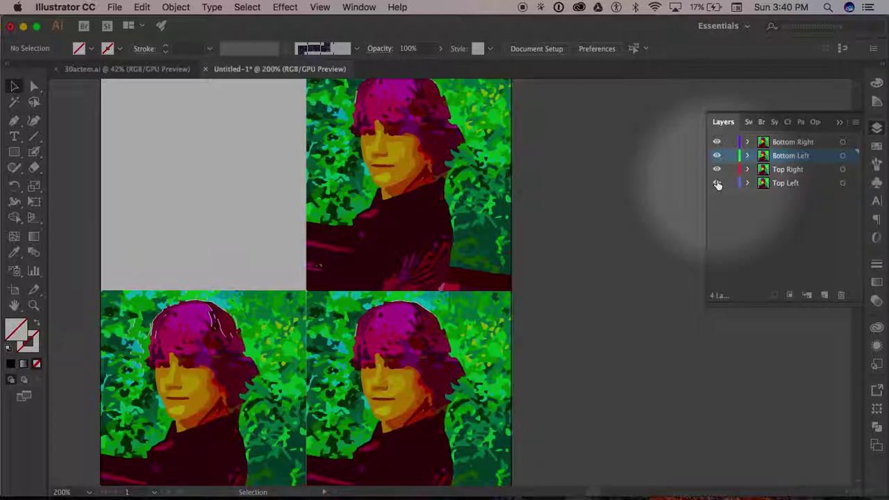
- Unhide the Top Left layer and toggle Top Right off and on, leaving all layers visible
left_click(717, 183)
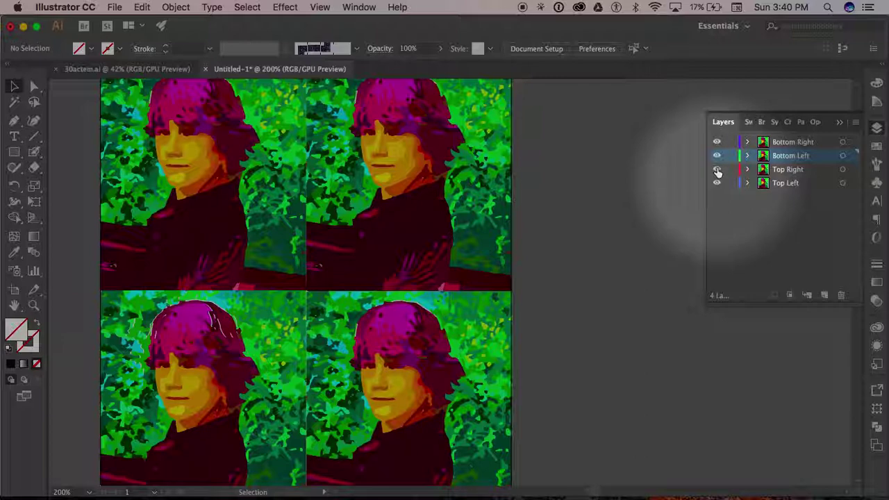
left_click(717, 170)
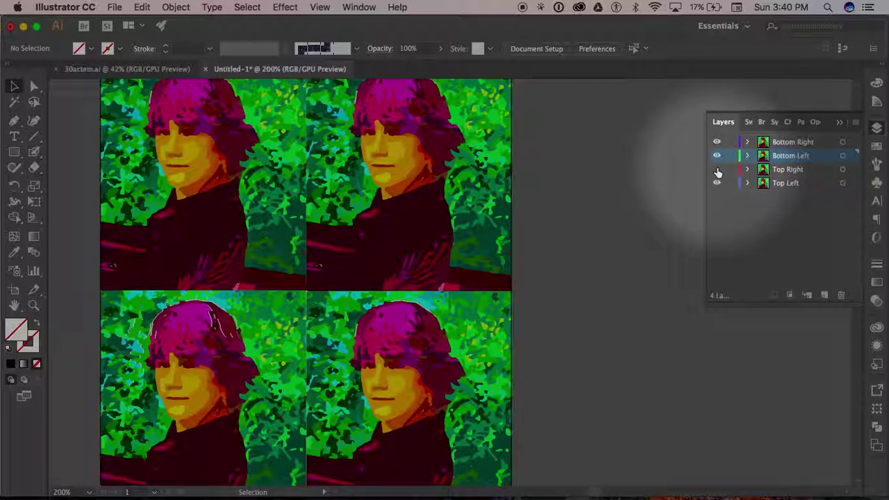
left_click(718, 170)
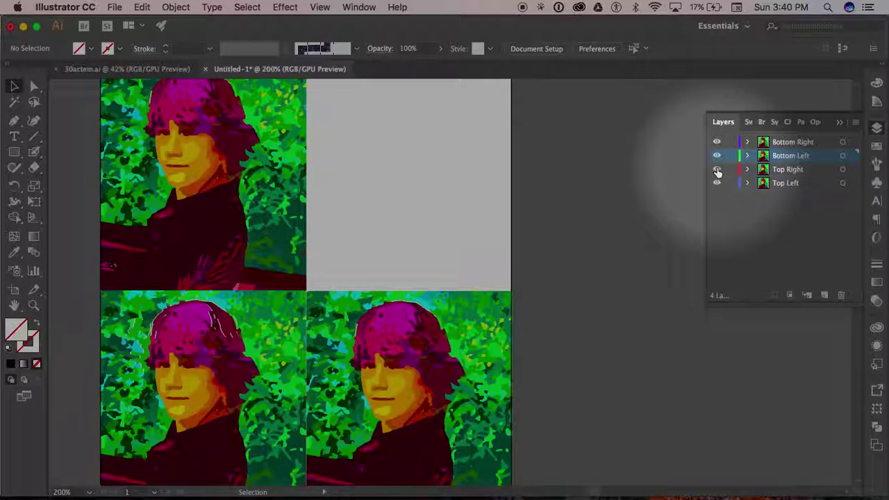
left_click(717, 170)
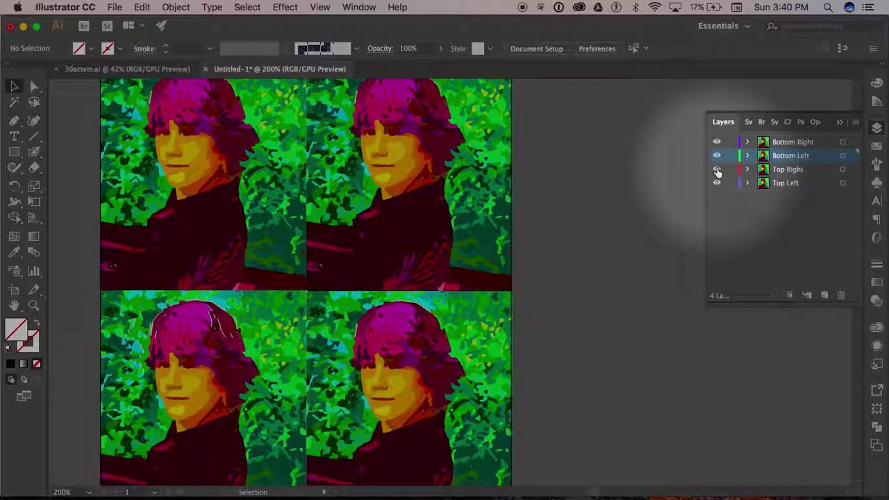